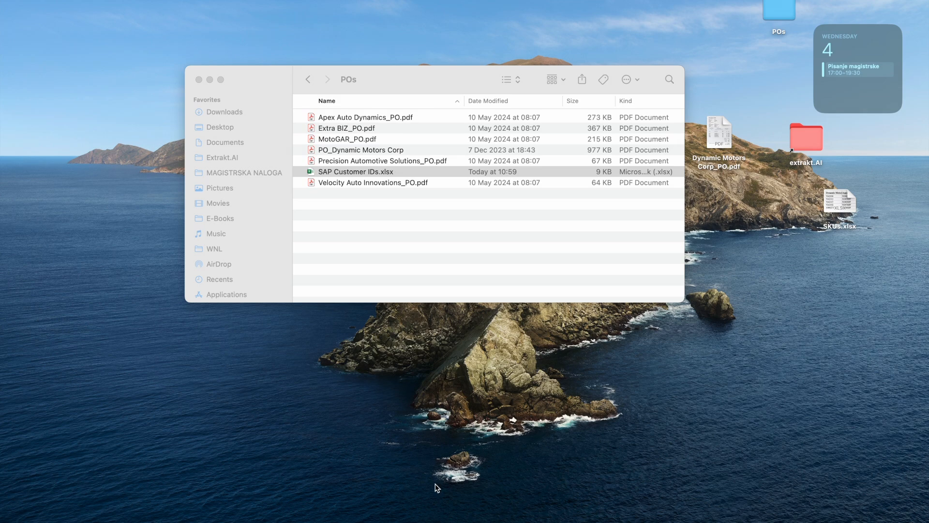
Switch to extrakt.AI in Safari and start a lookup table integration for the Appex organization, named "SAP Customer ID mapping".
left_click(364, 518)
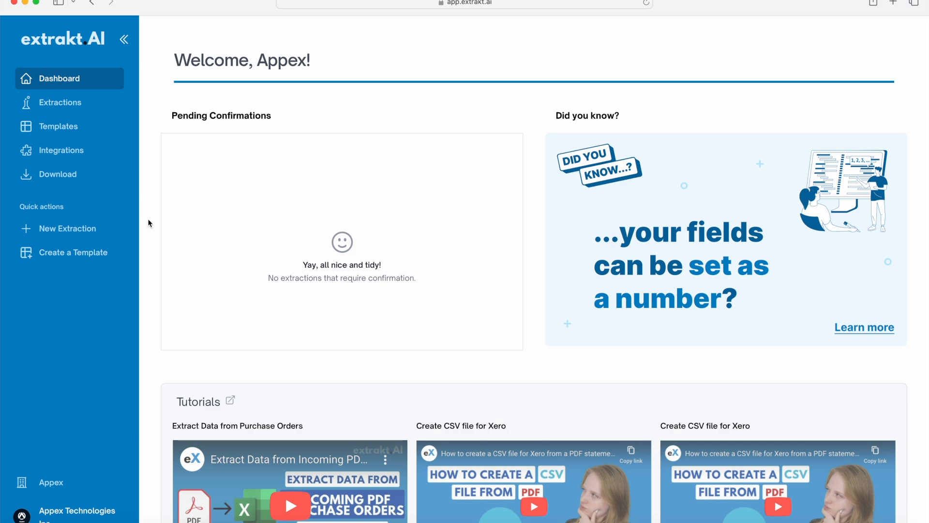
left_click(81, 150)
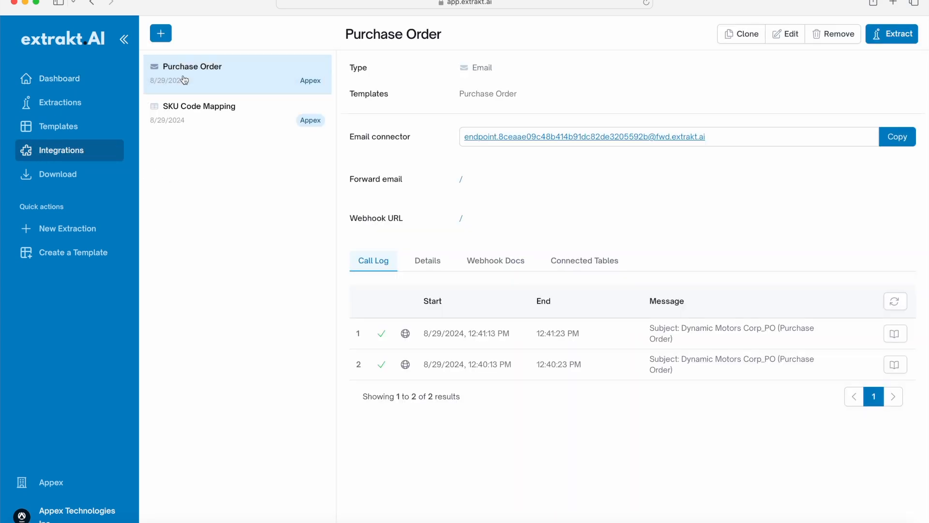
left_click(162, 35)
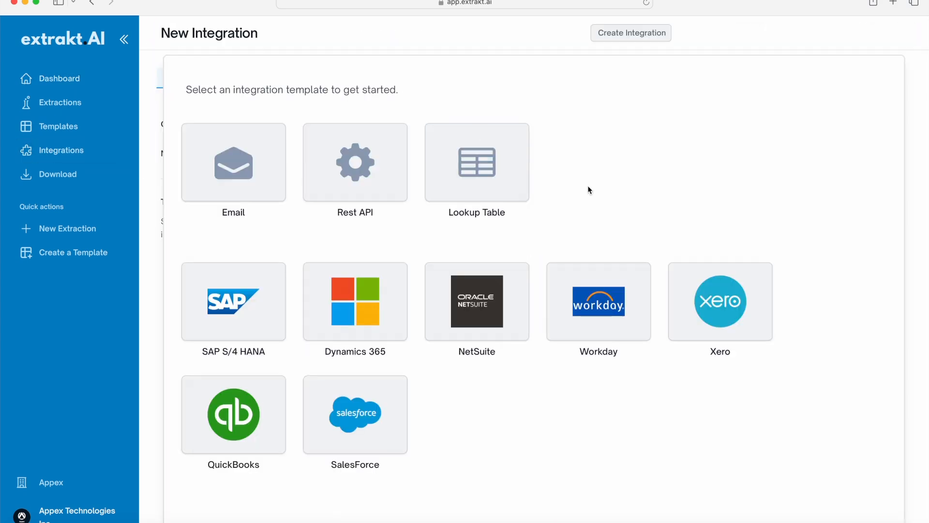
left_click(506, 176)
left_click(304, 110)
left_click(322, 83)
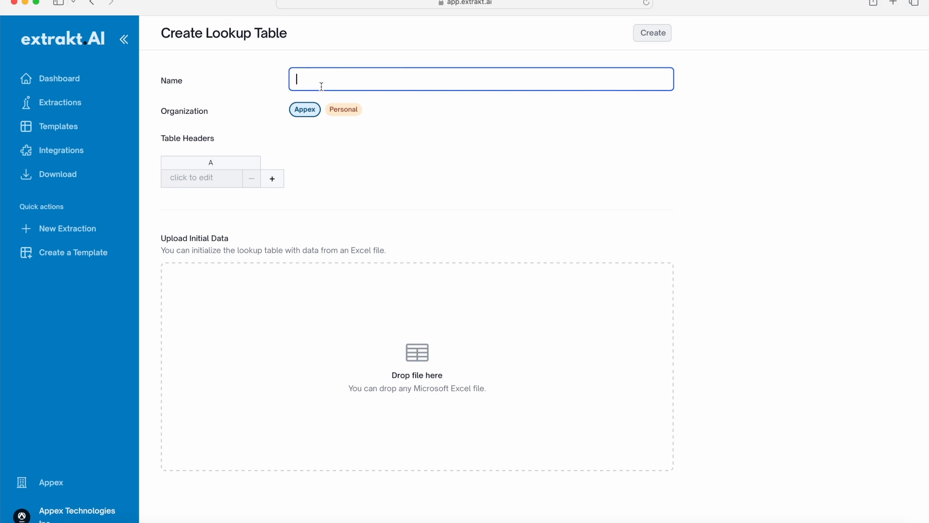
type("SAP Customer ID mapping")
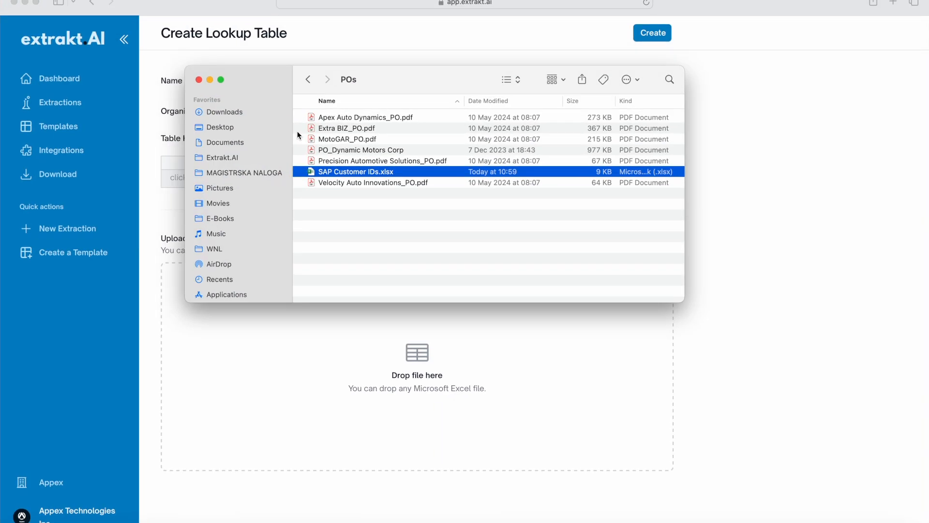
Load SAP Customer IDs.xlsx from the POs folder as the initial data and create the lookup table.
left_click_drag(339, 172, 336, 356)
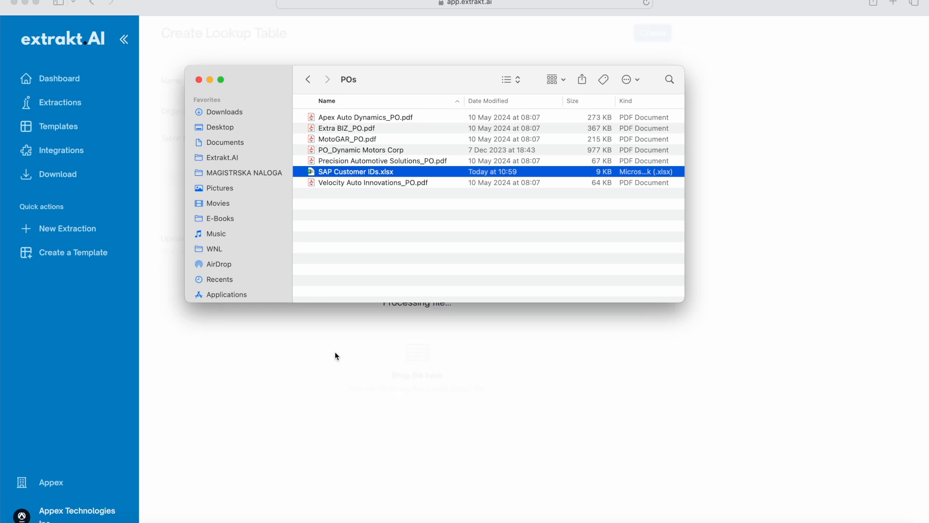
left_click(701, 304)
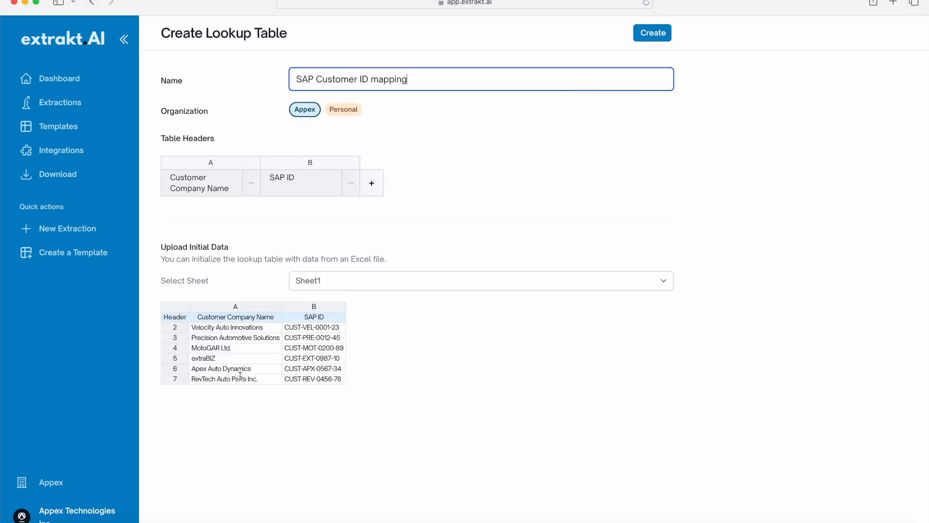
left_click(664, 34)
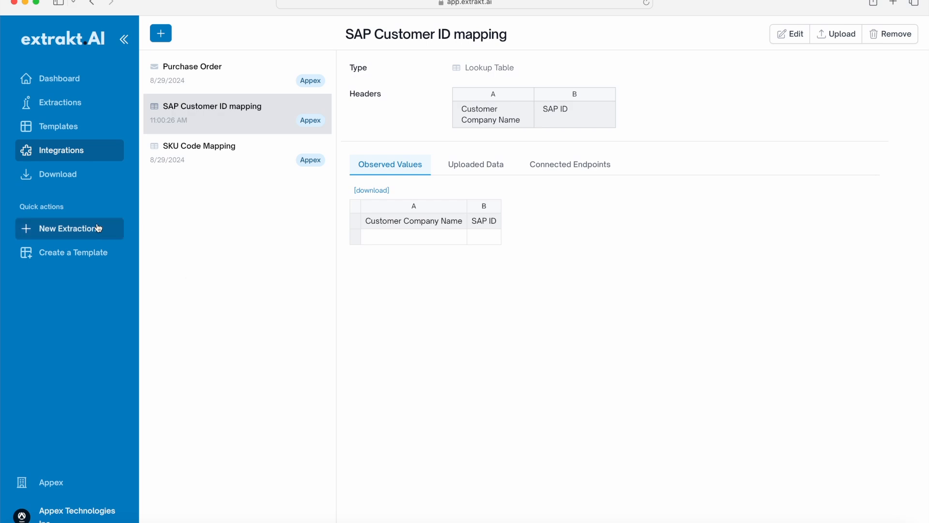
Start a new template from the Purchase Order sample for the Appex organization and name it "PO - SAP IDs".
left_click(83, 257)
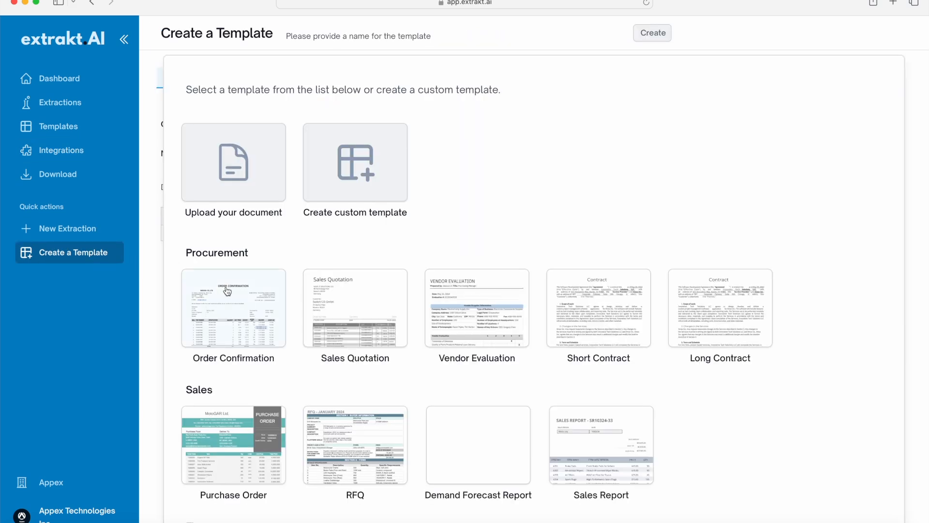
scroll(227, 291, "down", 3)
scroll(228, 291, "down", 2)
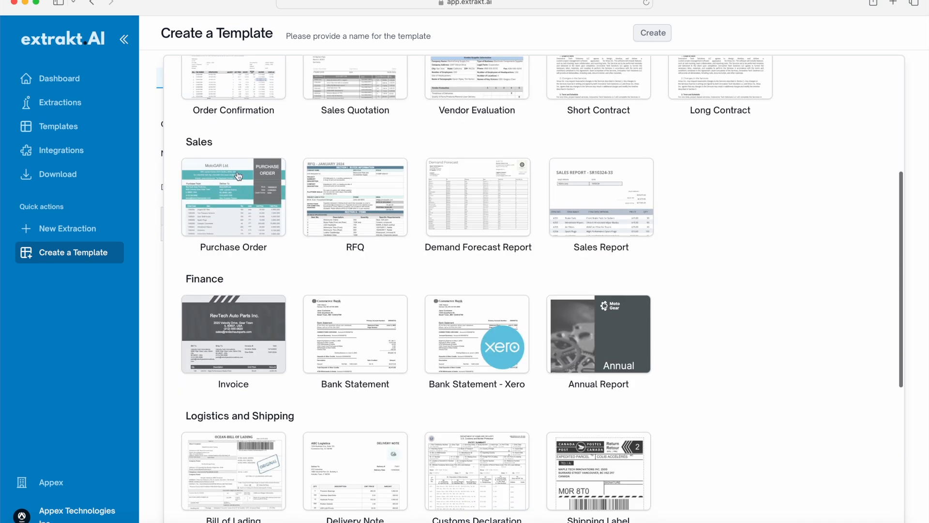
left_click(238, 231)
left_click(301, 126)
triple_click(335, 154)
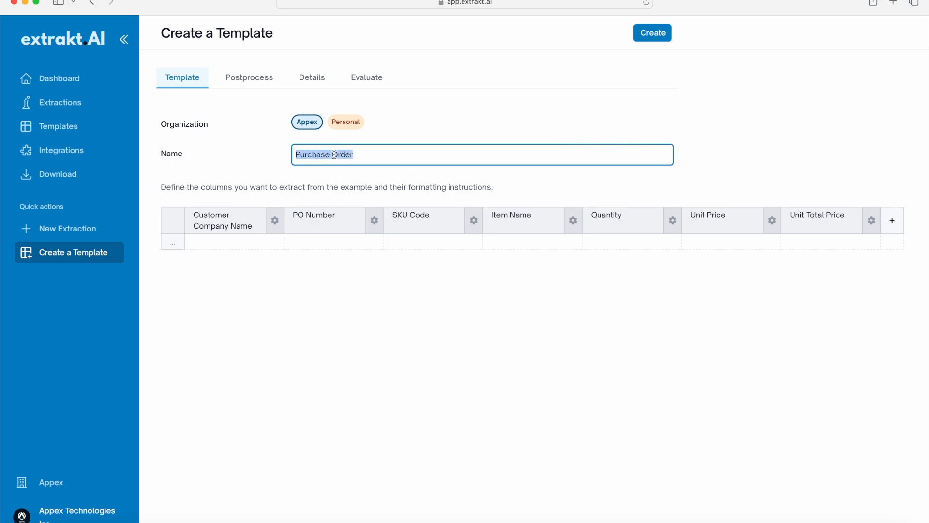
type("PO - SAP IDs")
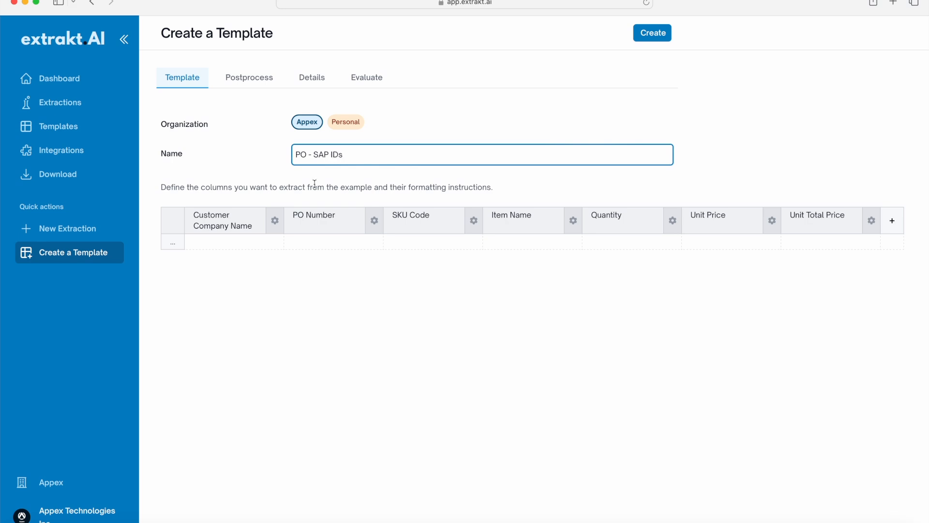
left_click(281, 297)
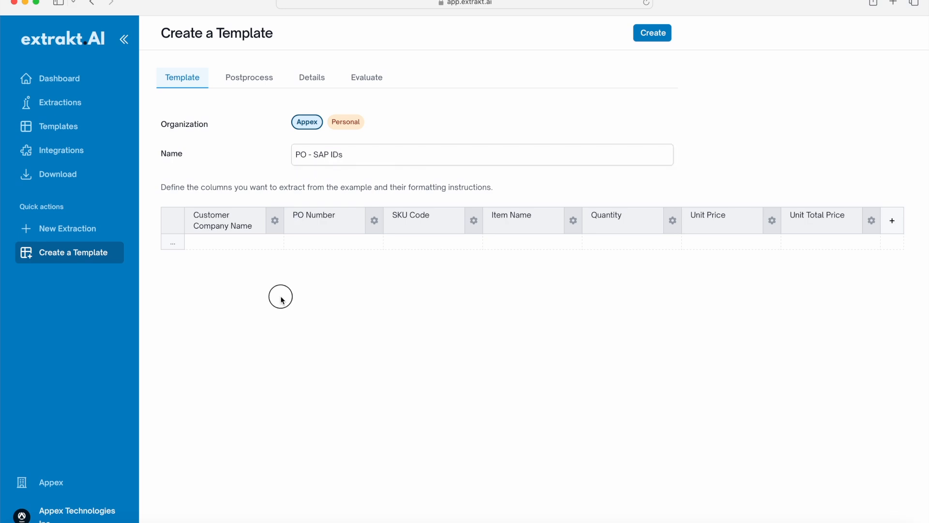
Add a lookup field rule to the Customer Company Name column with value column B - SAP ID, and create the template.
left_click(275, 221)
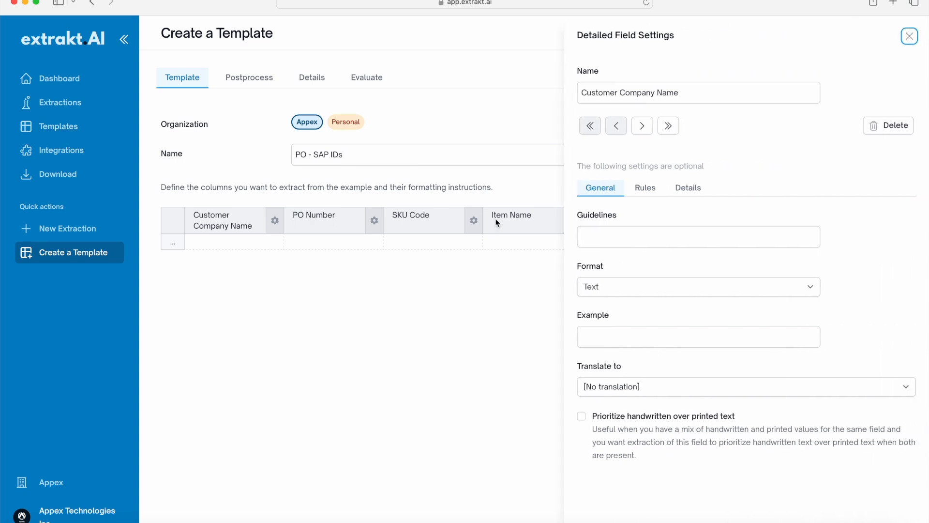
left_click(648, 191)
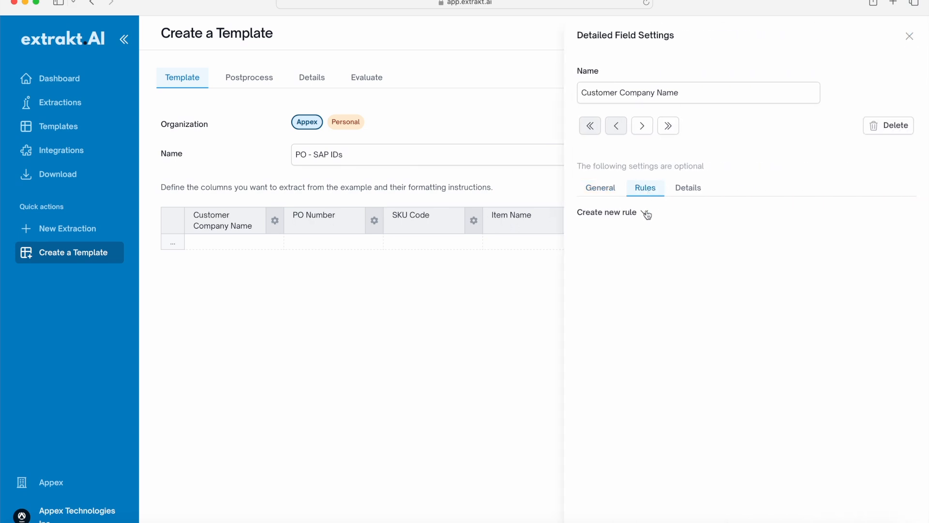
left_click(645, 213)
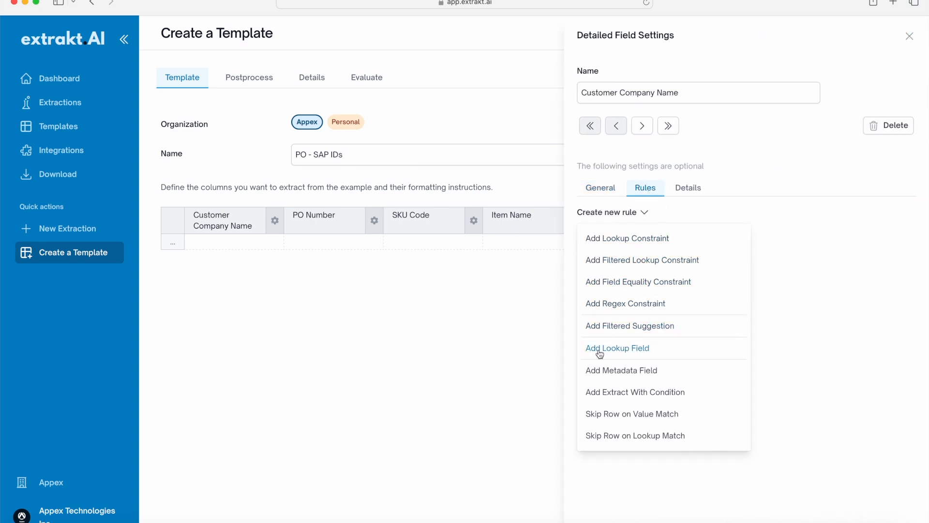
left_click(629, 352)
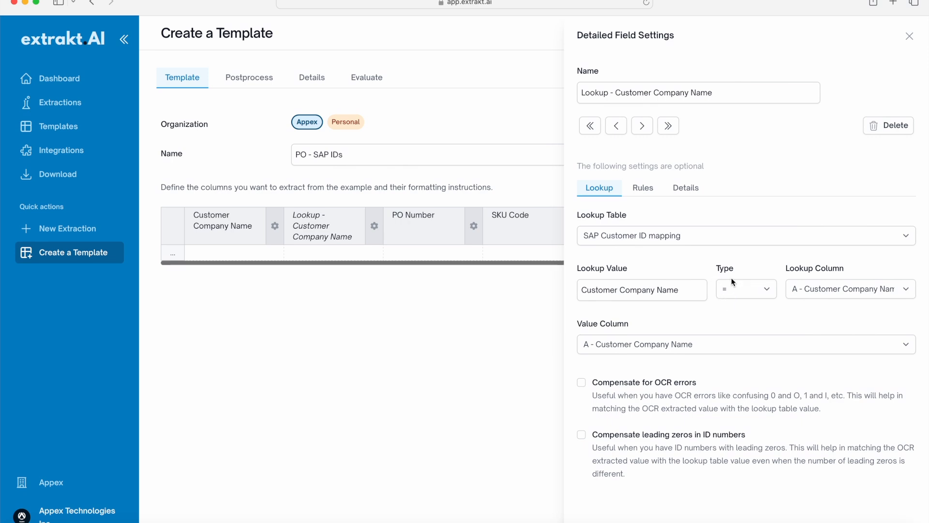
left_click(757, 345)
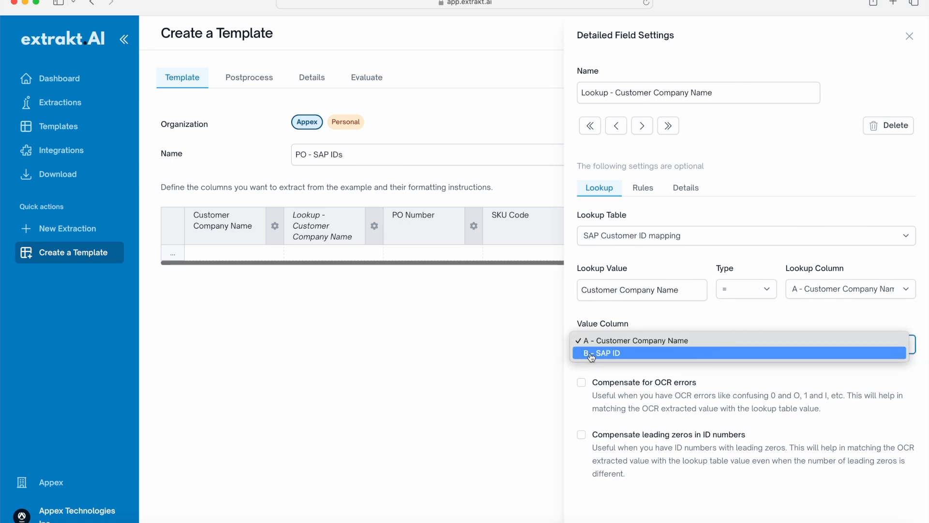
left_click(632, 355)
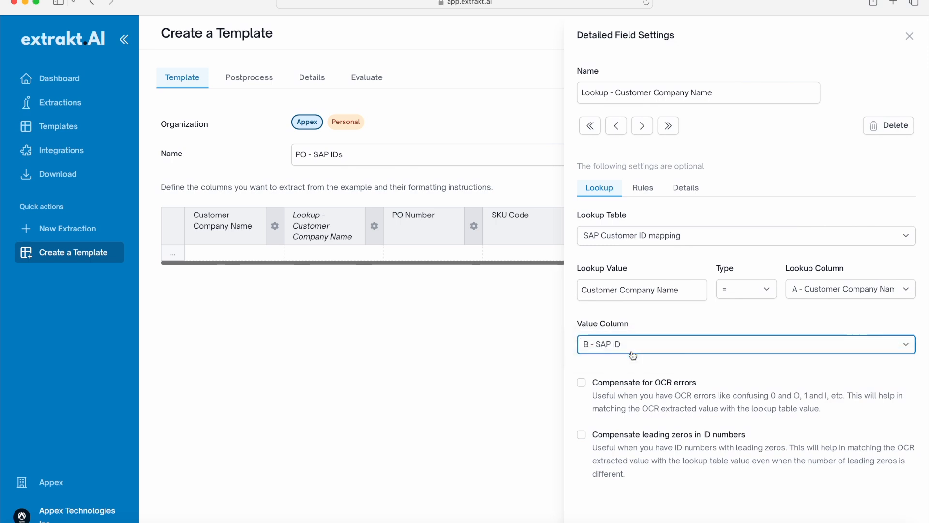
left_click(909, 36)
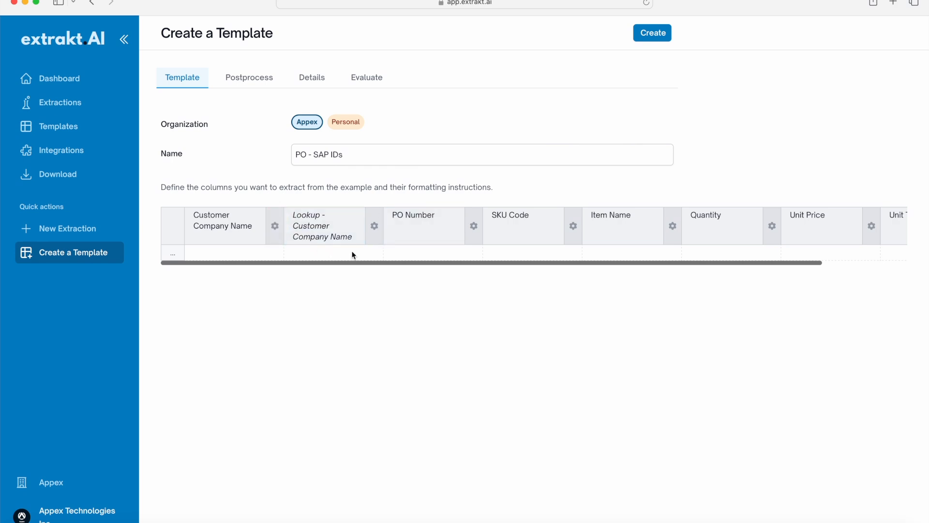
left_click(664, 36)
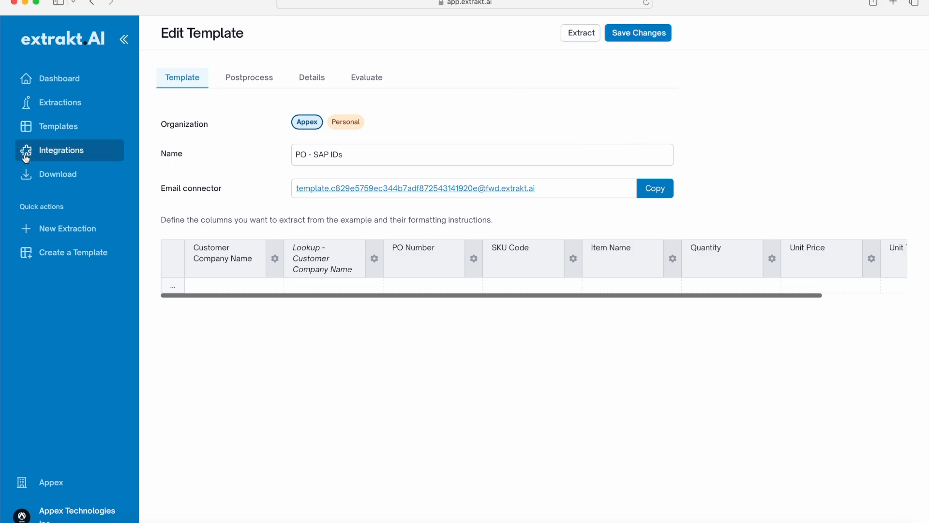
Start a new email integration for the Appex organization and include the PO - SAP IDs template.
left_click(78, 154)
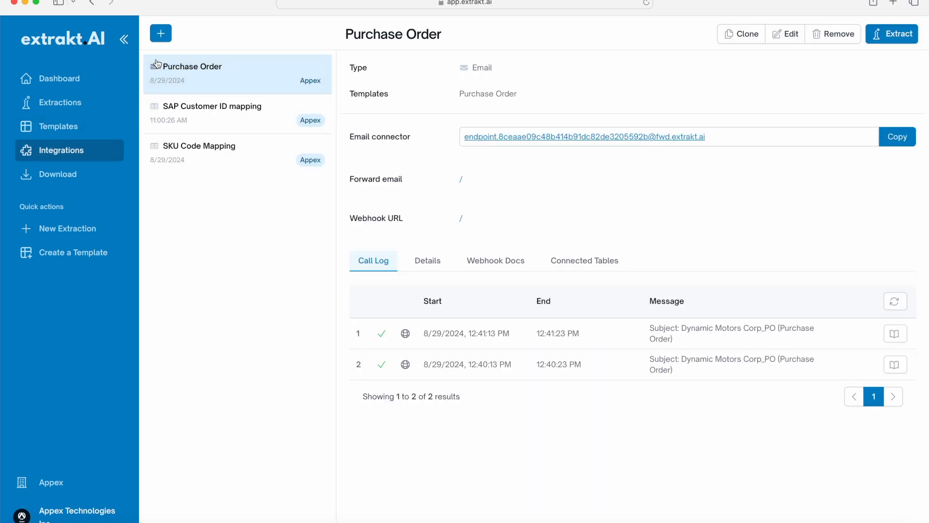
left_click(162, 35)
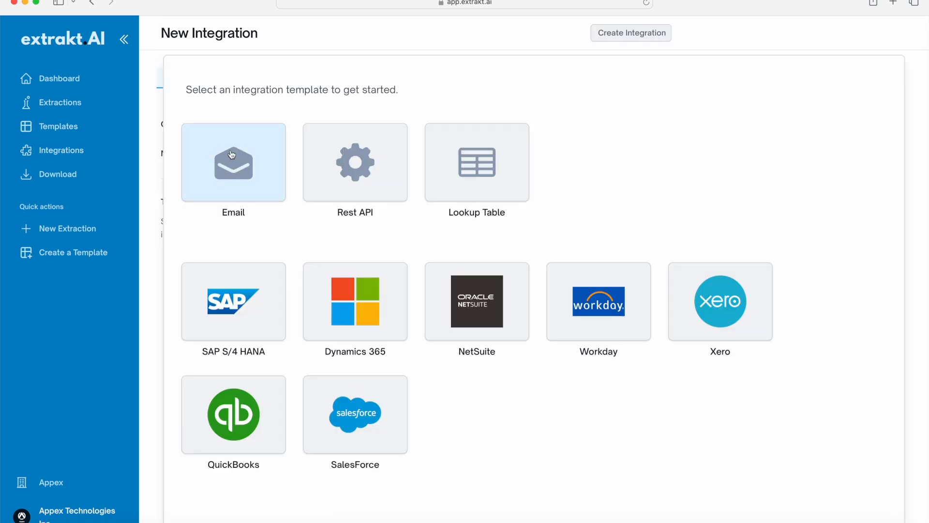
left_click(239, 159)
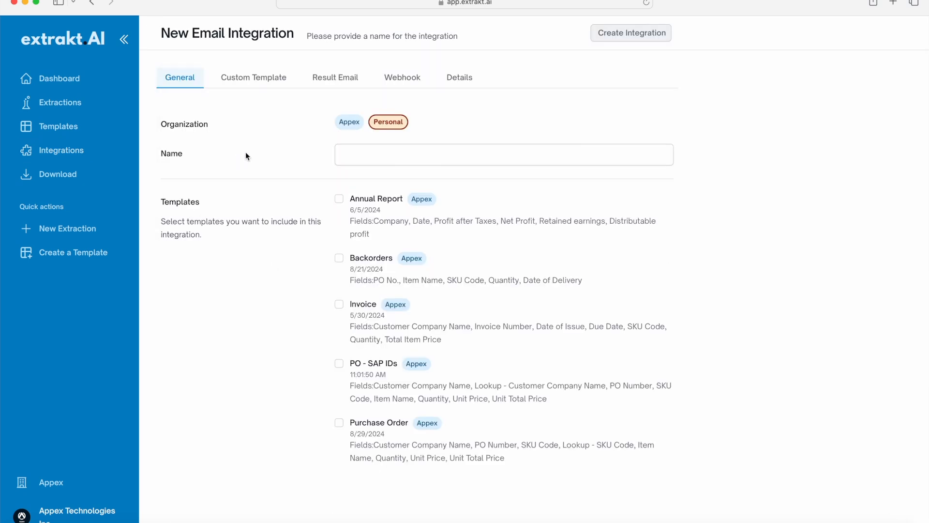
left_click(346, 128)
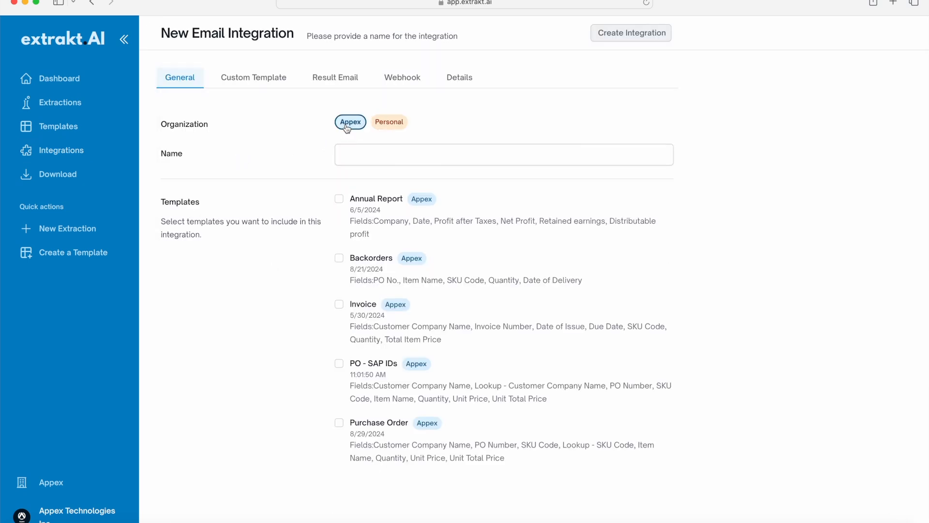
left_click(339, 364)
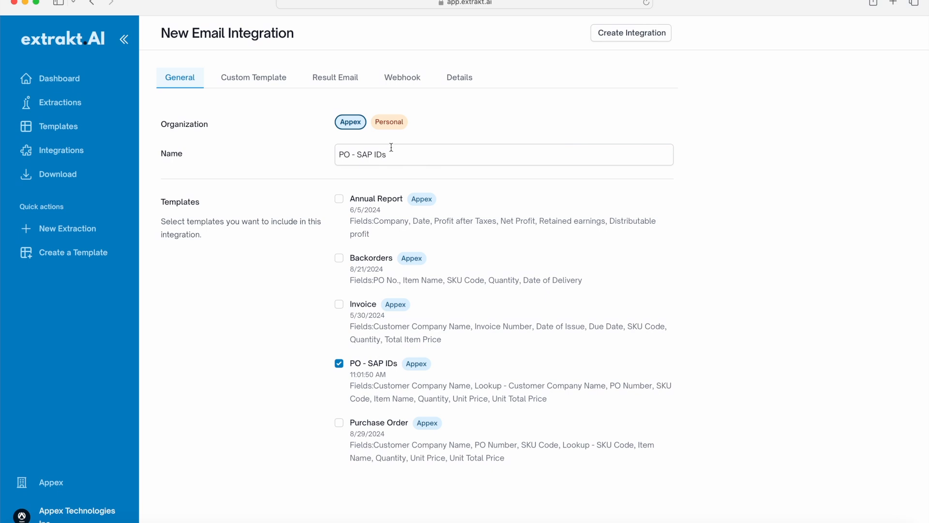
Set Require Confirmation to Yes for the email integration and create it.
left_click(457, 85)
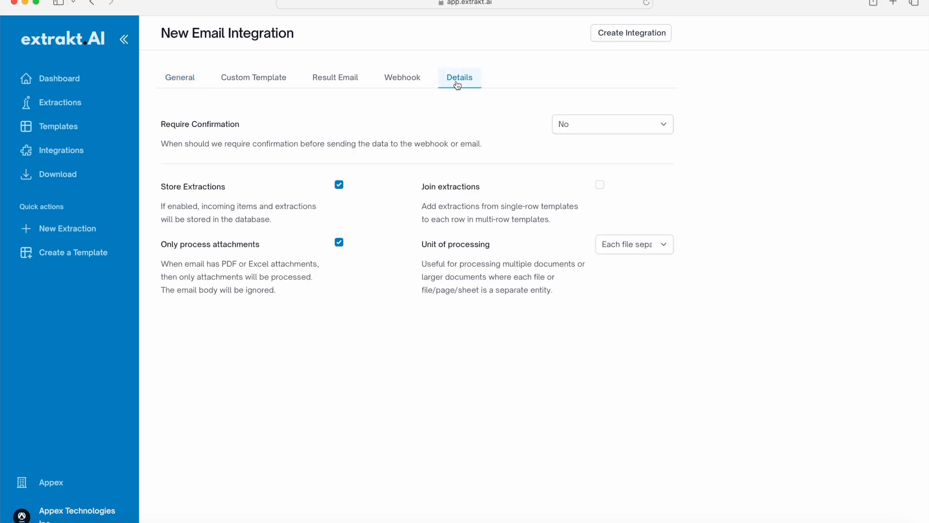
left_click(571, 127)
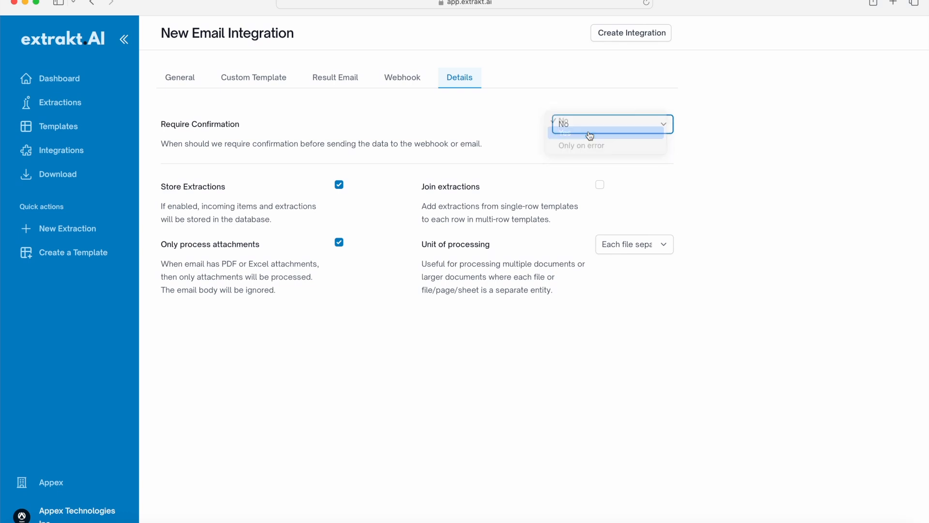
left_click(586, 134)
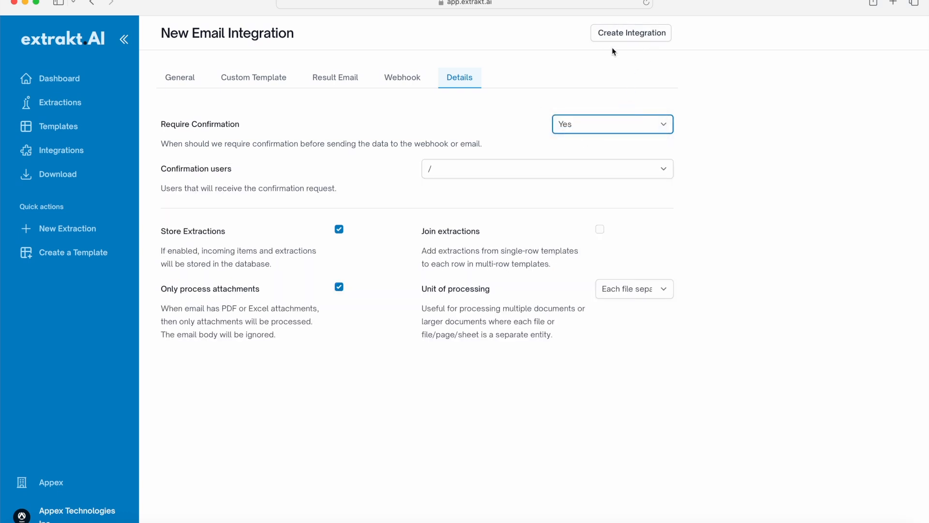
left_click(631, 34)
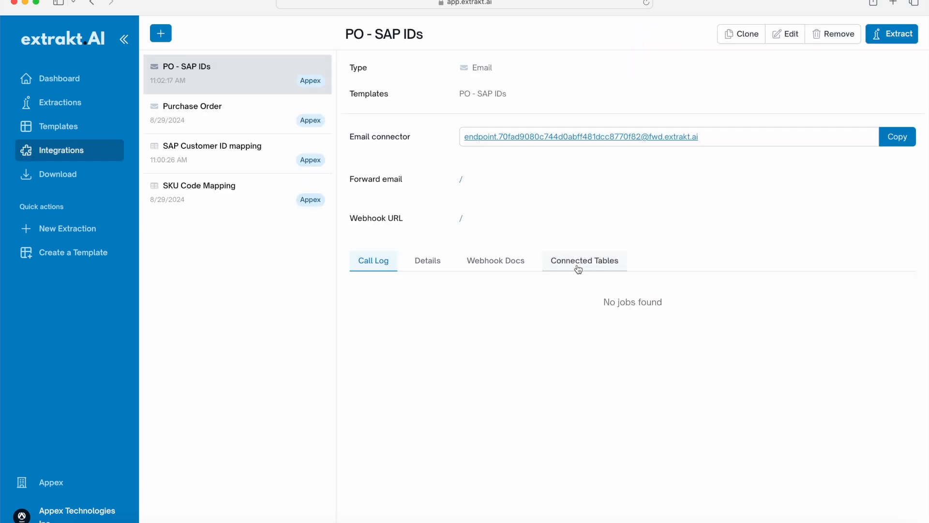
Start connecting the PO - SAP IDs integration to the SAP Customer ID mapping table, setting both column types to Field.
left_click(593, 265)
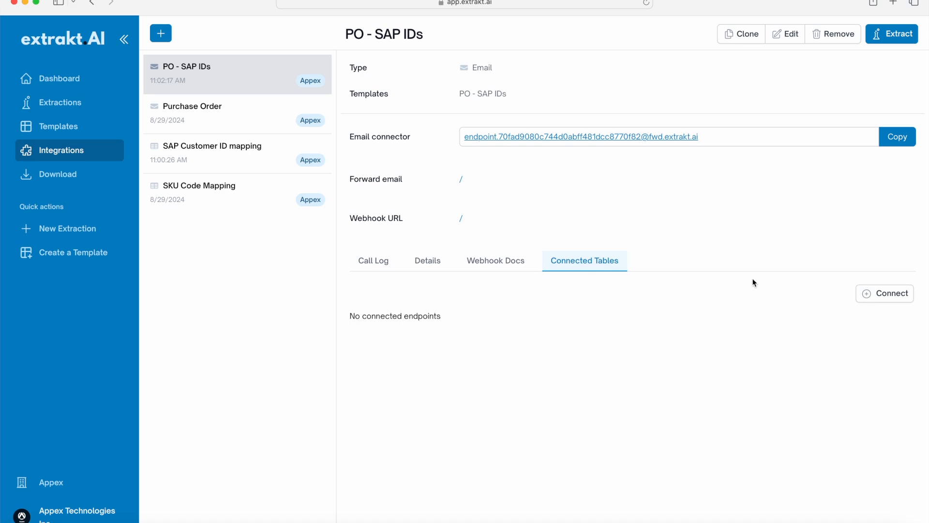
left_click(872, 302)
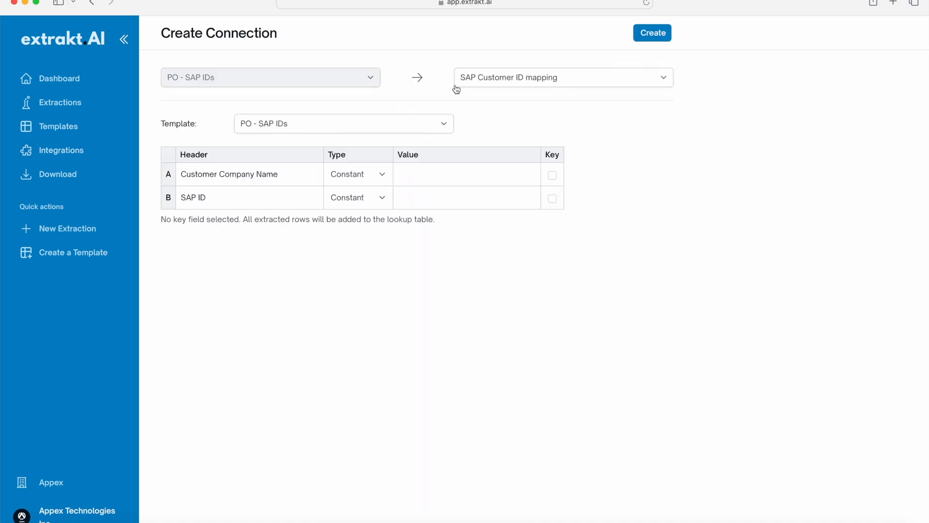
left_click(381, 175)
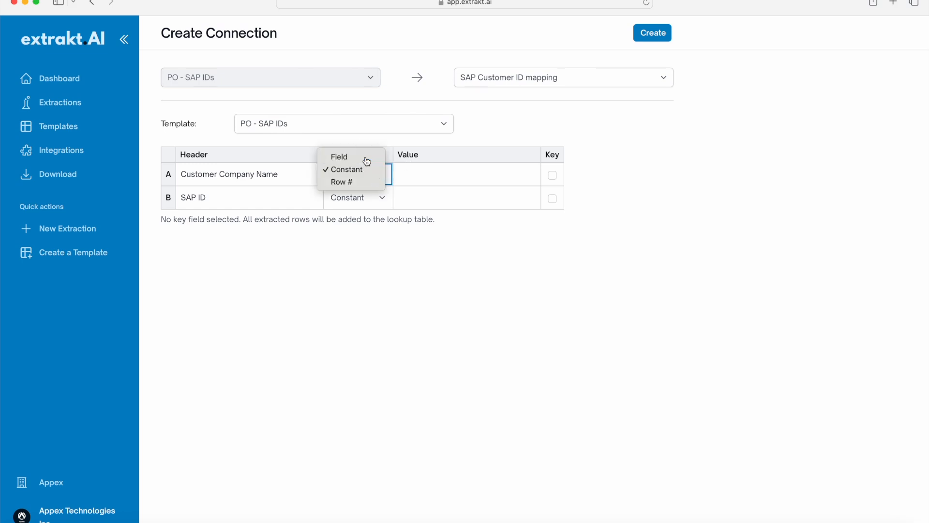
left_click(364, 157)
left_click(381, 196)
left_click(377, 181)
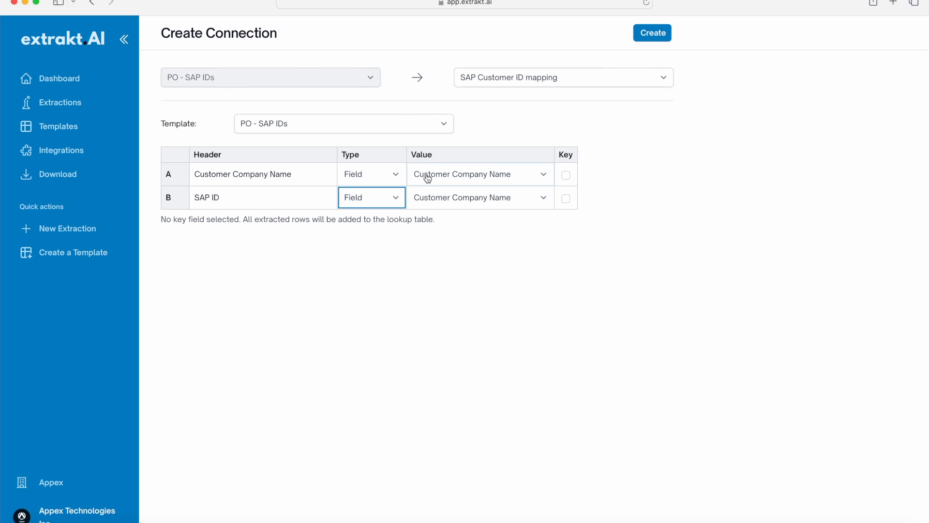
Map SAP ID to Lookup - Customer Company Name, mark both columns as keys, and create the connection.
left_click(547, 200)
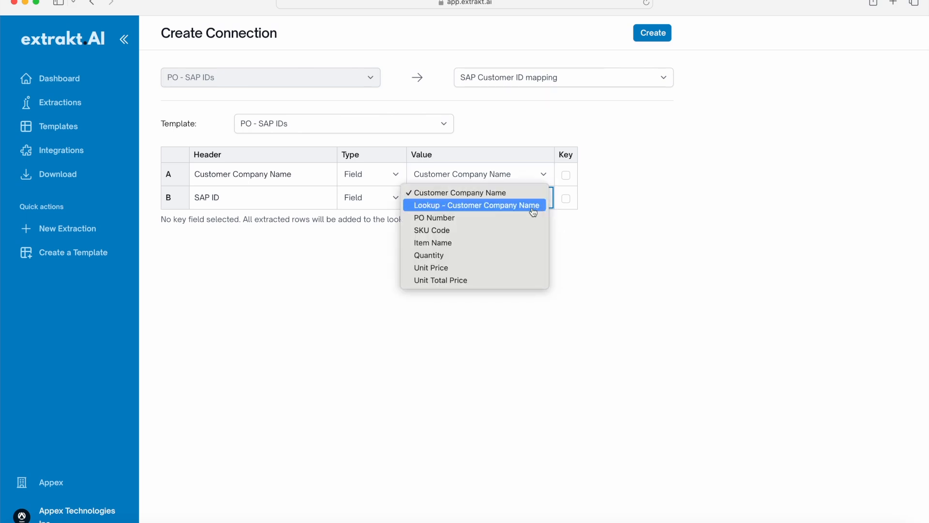
left_click(499, 207)
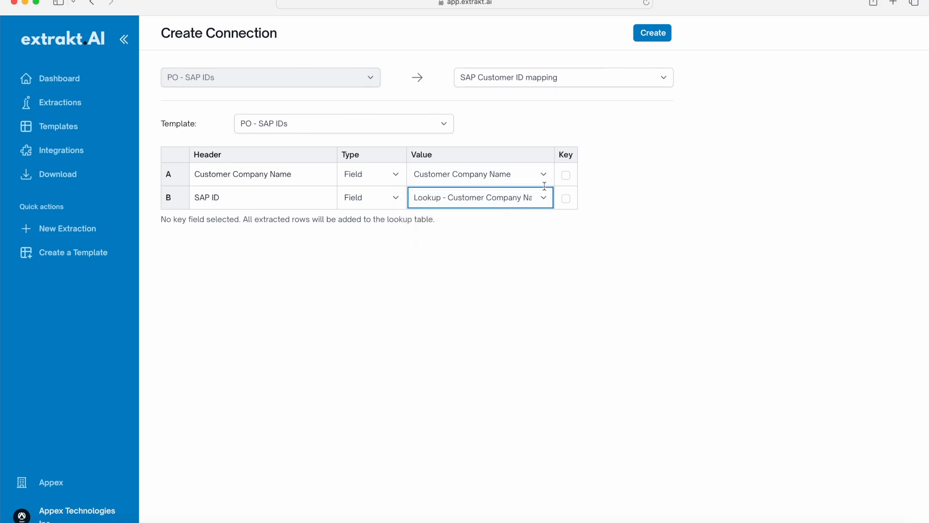
left_click(567, 175)
left_click(566, 199)
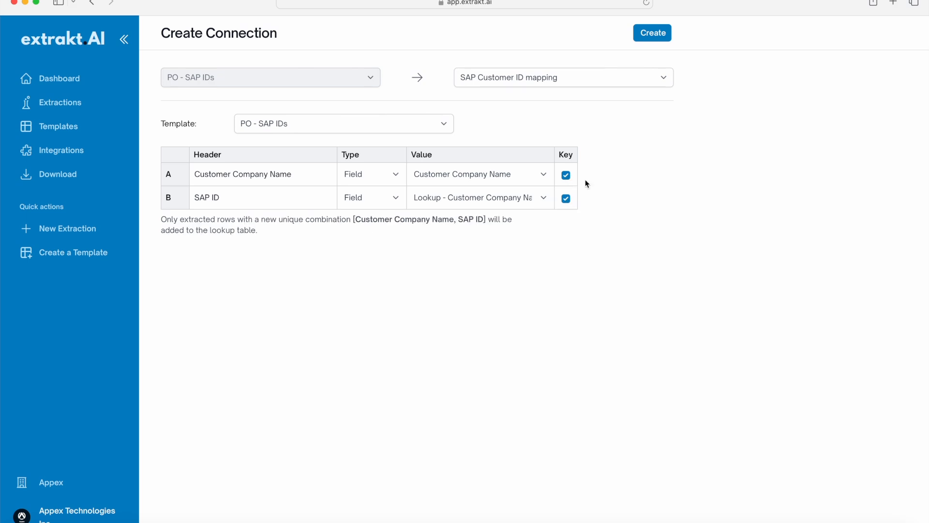
left_click(653, 35)
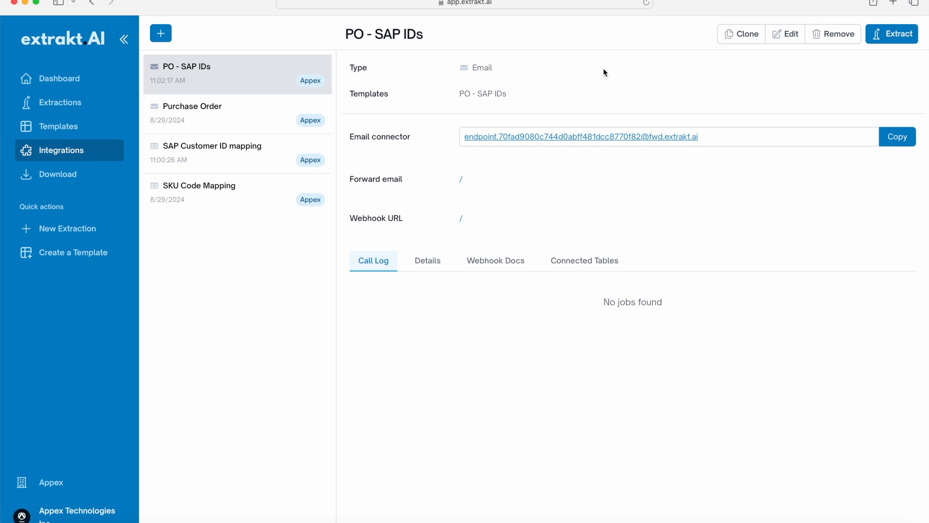
Start a new extraction from the PO - SAP IDs integration and add the six purchase order PDFs from the POs folder.
left_click(889, 35)
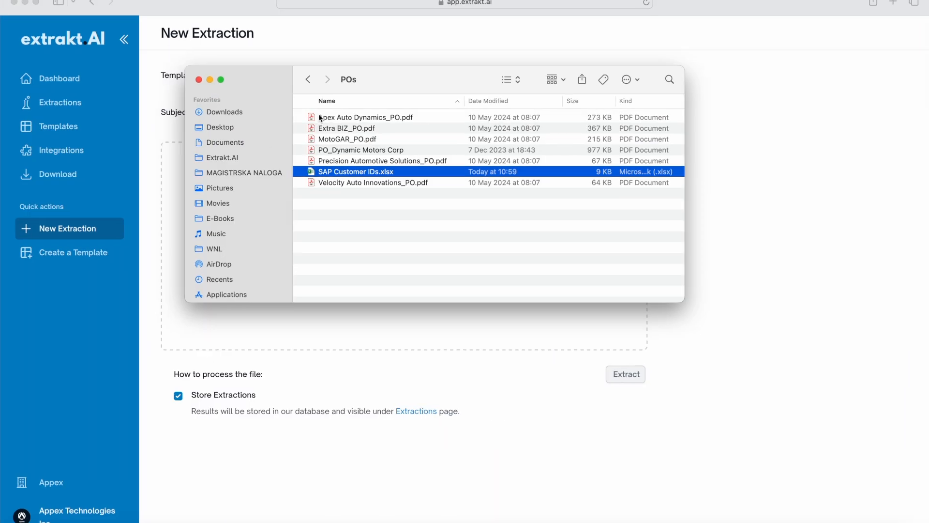
left_click(592, 99)
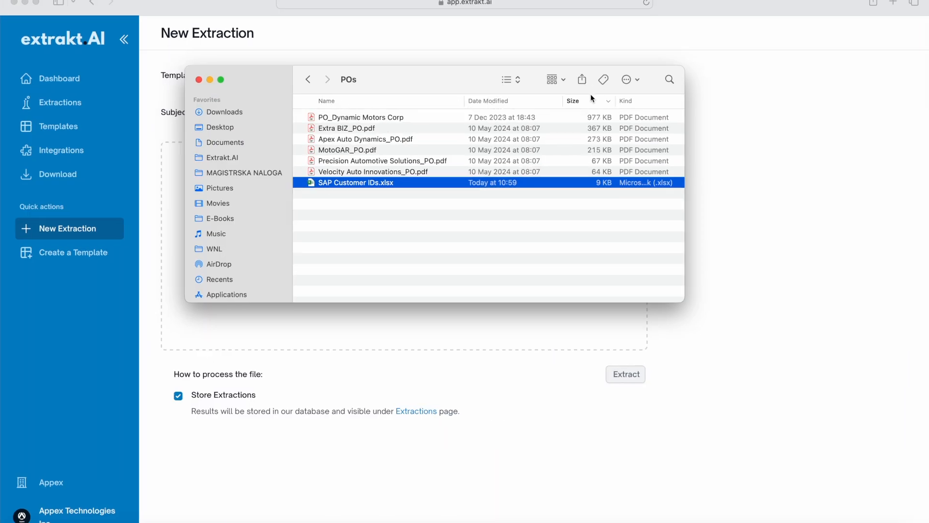
left_click_drag(296, 122, 321, 175)
left_click_drag(346, 133, 296, 329)
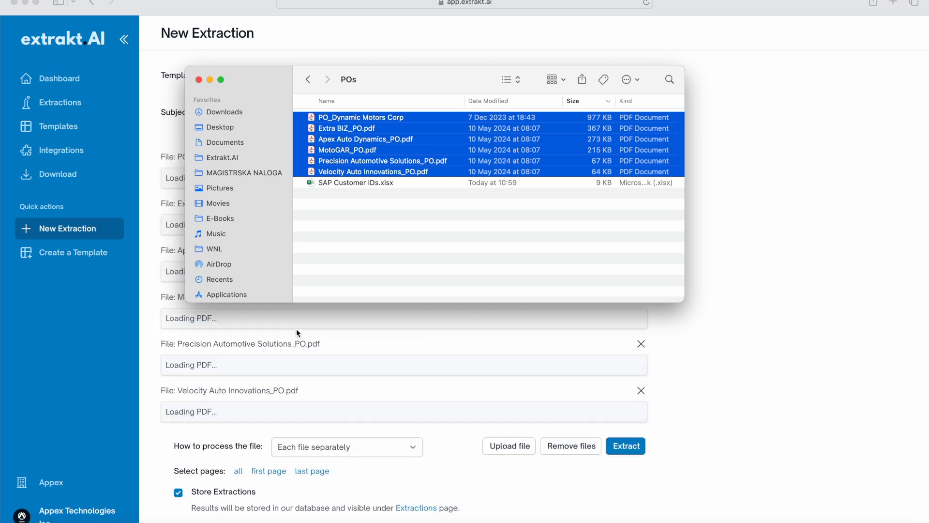
left_click(718, 357)
Set the uploaded purchase orders to be processed as All files/pages/sheets together and run the extraction.
scroll(449, 325, "down", 15)
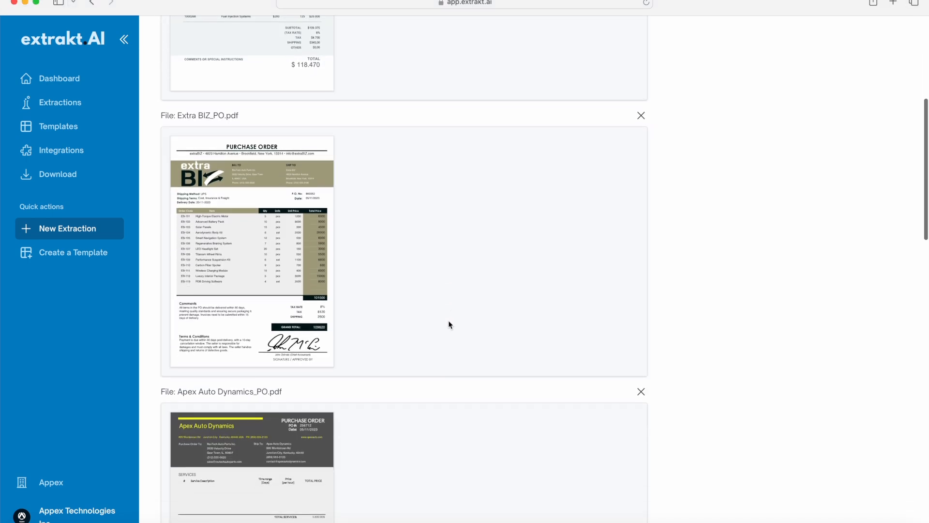
scroll(448, 321, "down", 12)
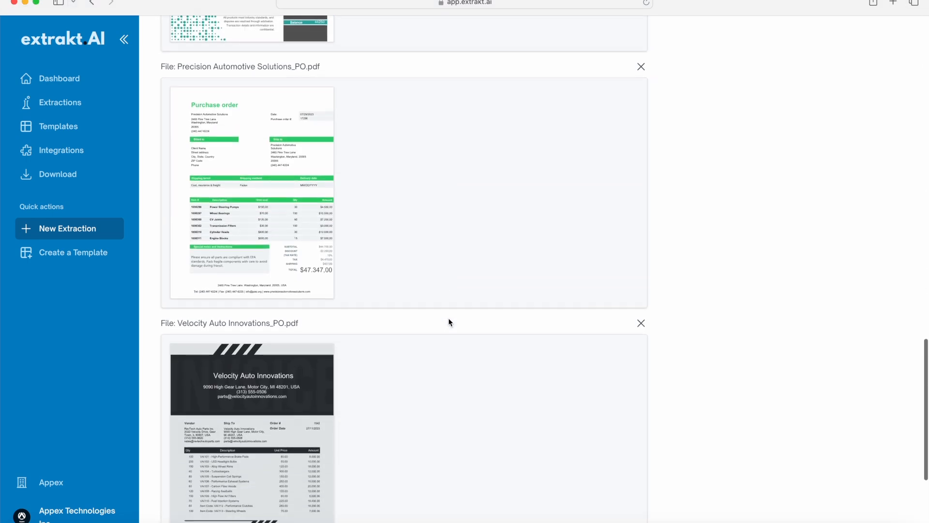
left_click(412, 407)
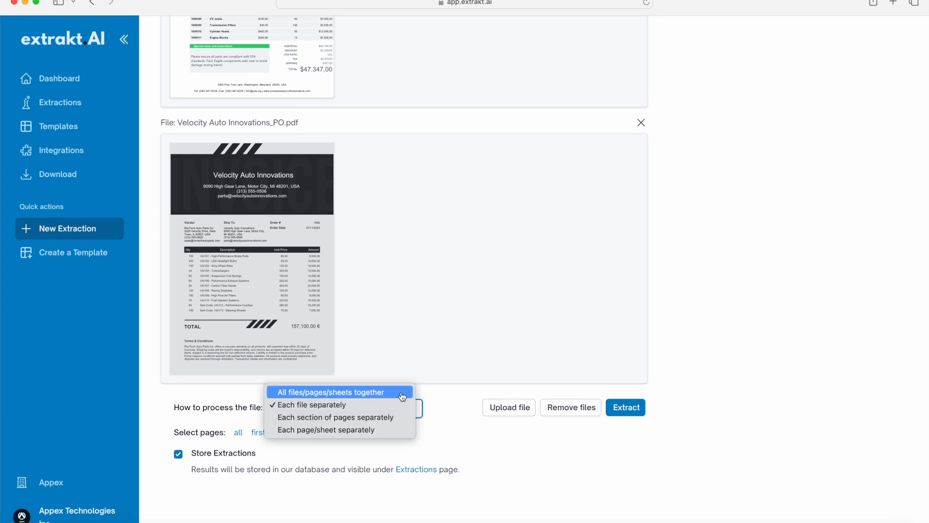
left_click(362, 396)
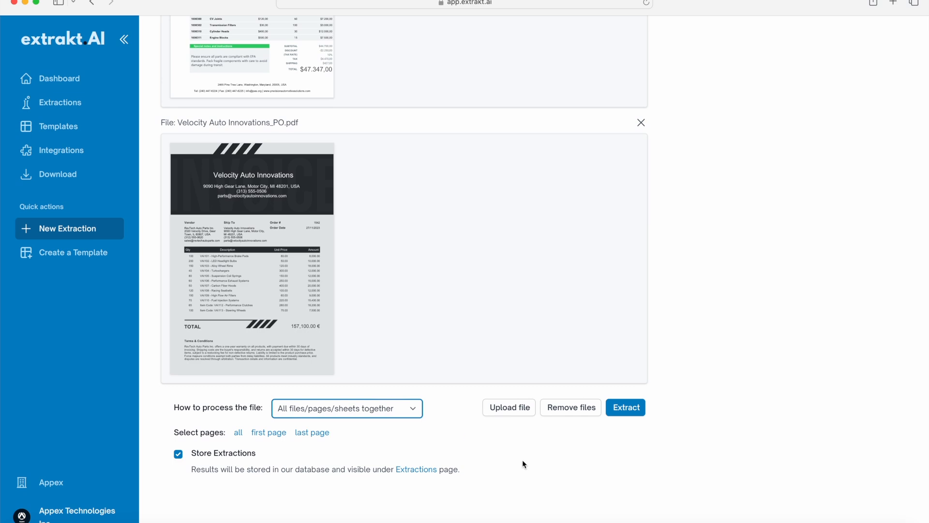
left_click(626, 409)
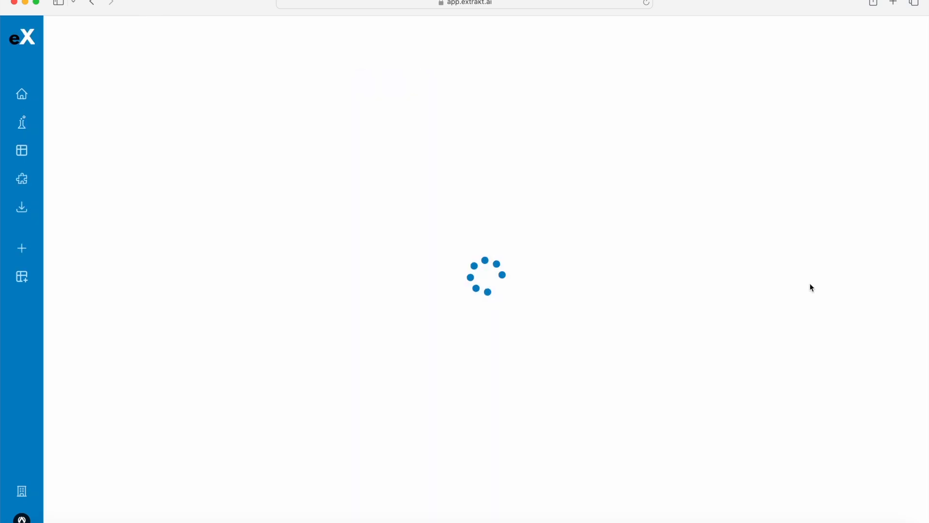
Review the lookup values in the extracted rows and open SAP Customer IDs.xlsx to check them against the source list.
scroll(231, 391, "down", 20)
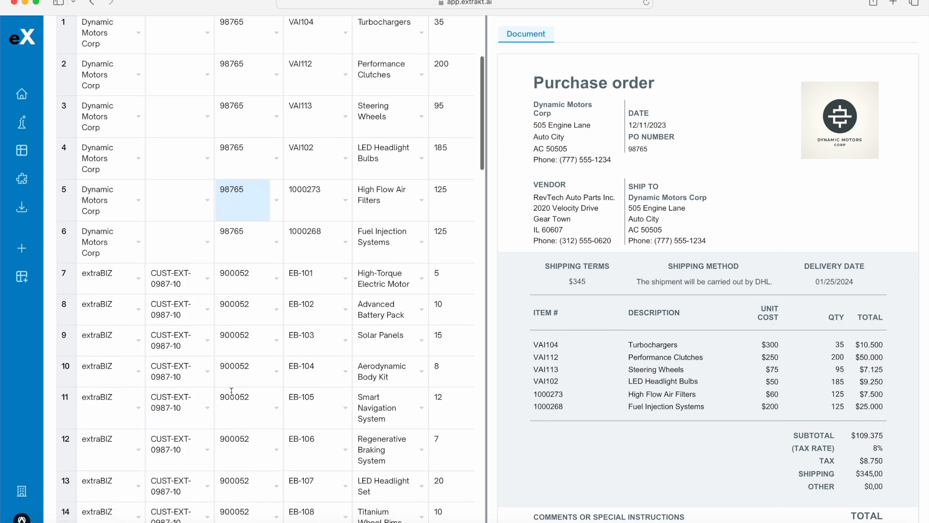
scroll(232, 391, "down", 17)
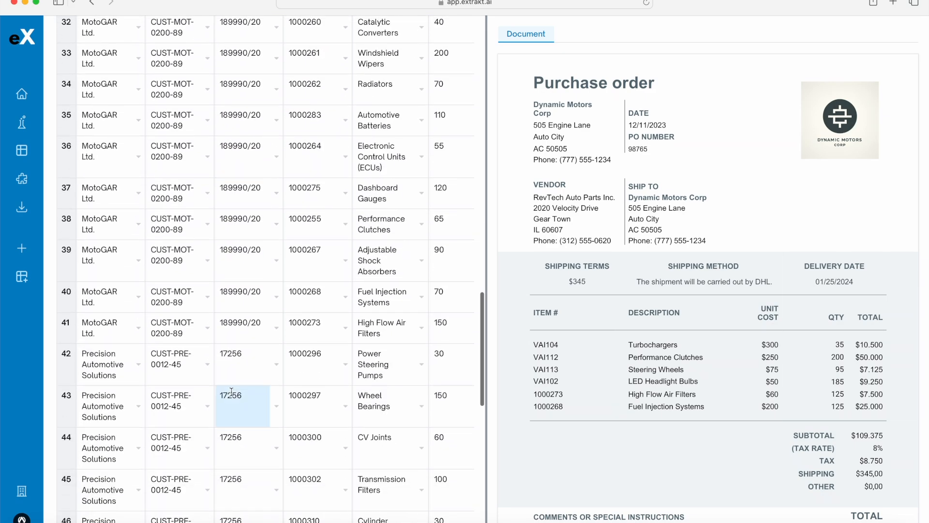
scroll(232, 391, "up", 20)
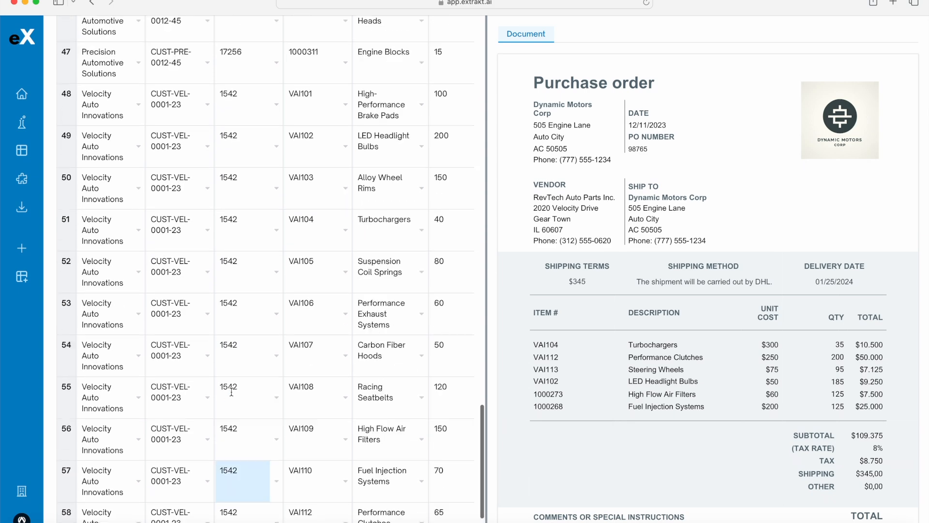
scroll(232, 391, "up", 2)
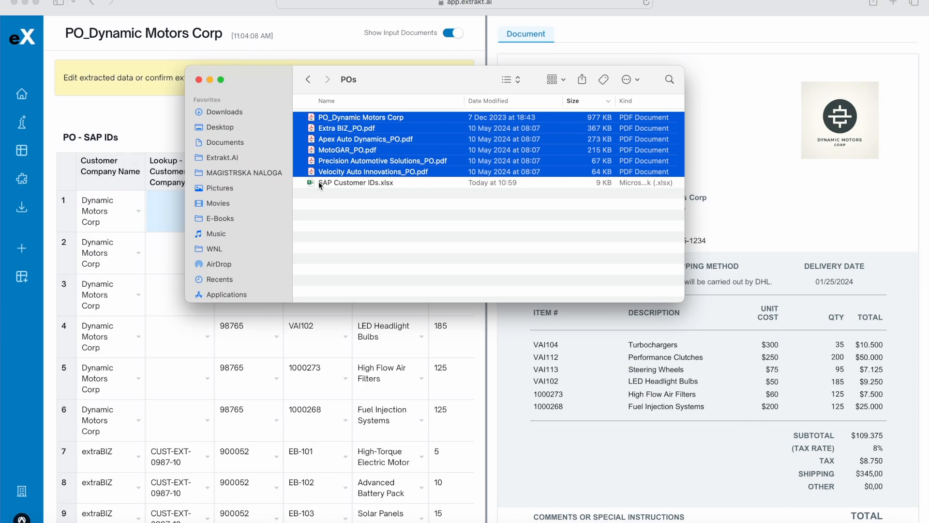
double_click(320, 182)
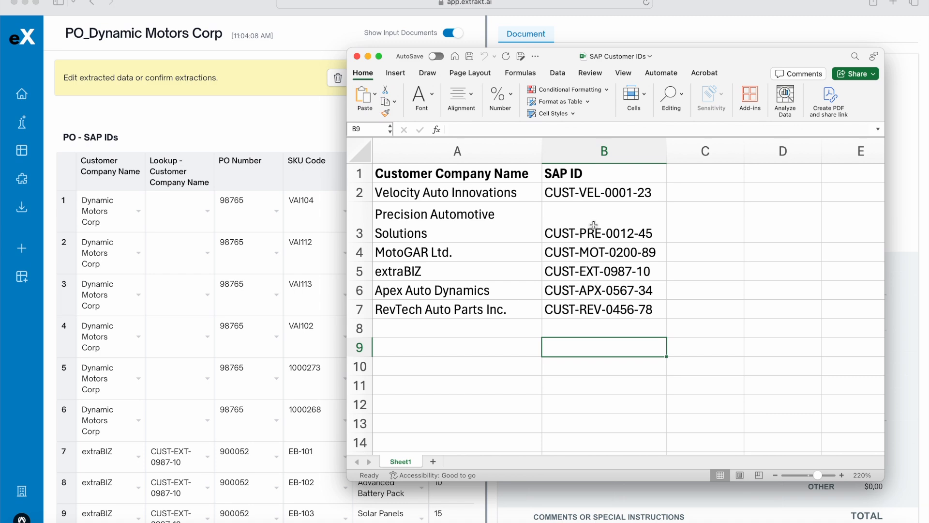
Enter the customer's SAP ID in the lookup cell of the first Dynamic Motors Corp row, then save and confirm the extraction.
left_click(183, 215)
left_click(183, 218)
type("CUST-DYN-0134-67")
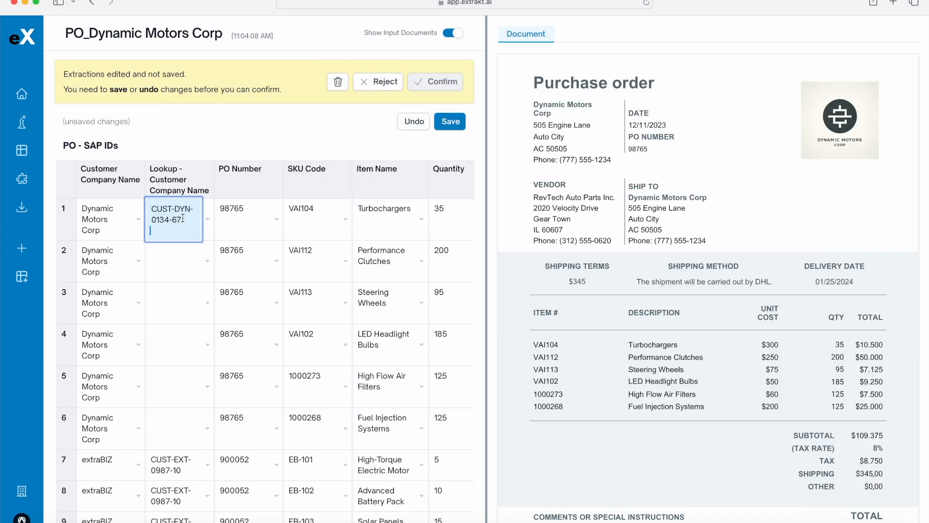
key("Return")
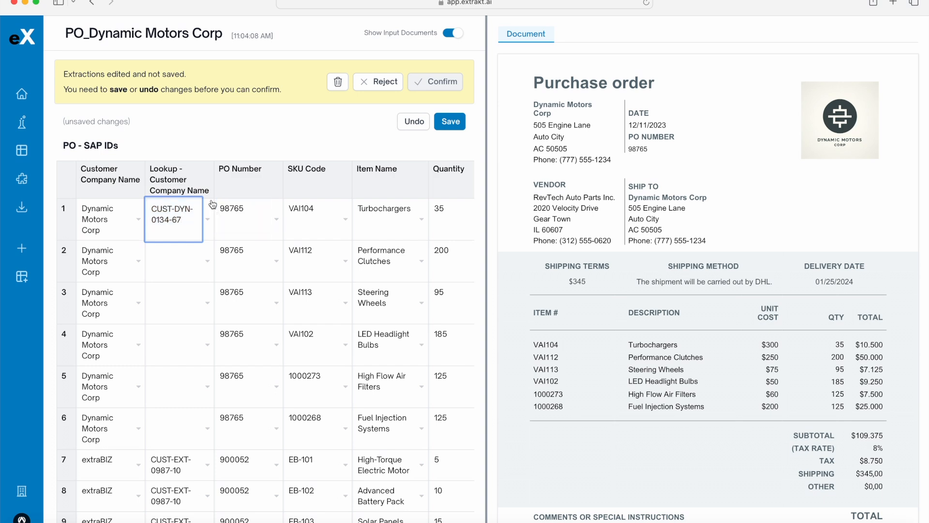
left_click(451, 123)
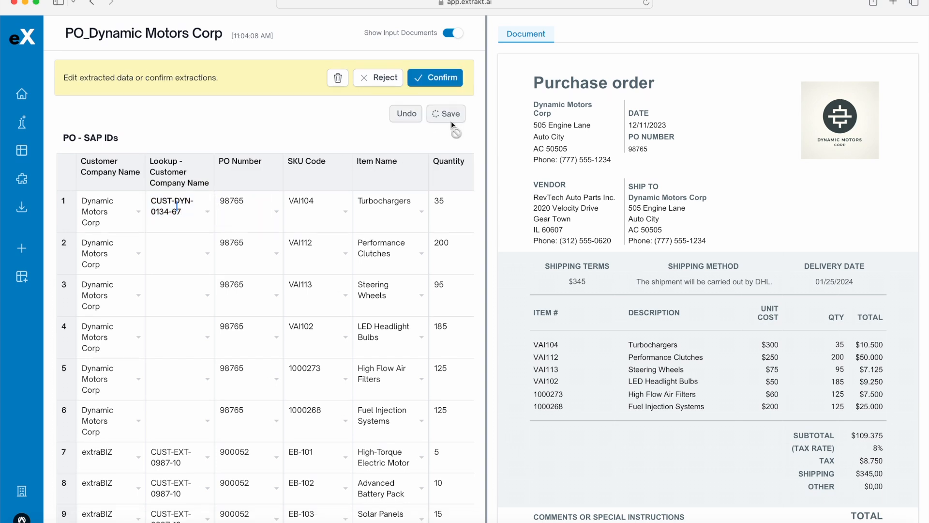
left_click(440, 85)
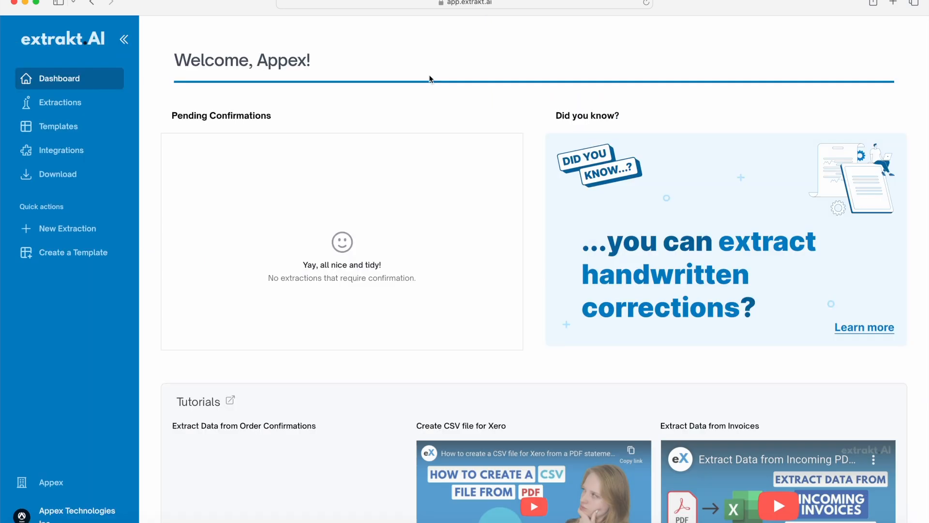
Open the SAP Customer ID mapping lookup table and delete the observed Dynamic Motors Corp row that has no SAP ID.
left_click(103, 102)
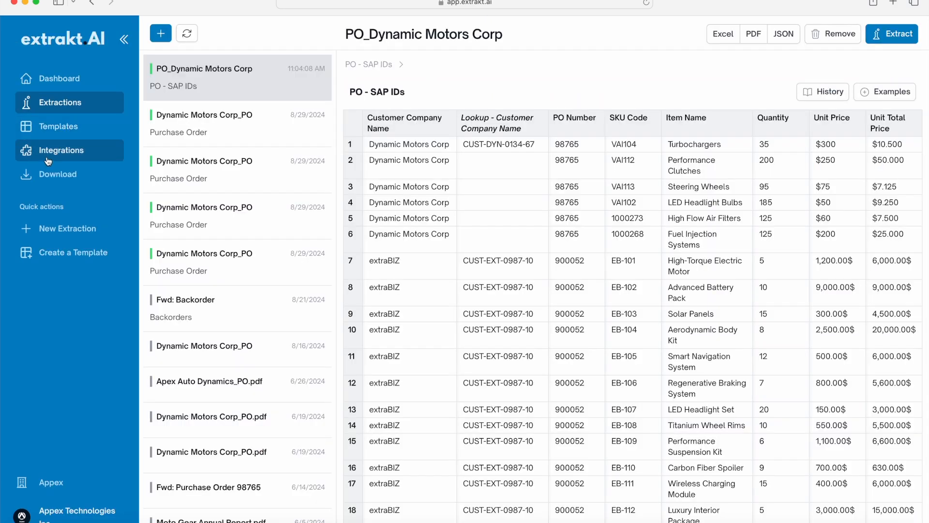
left_click(70, 152)
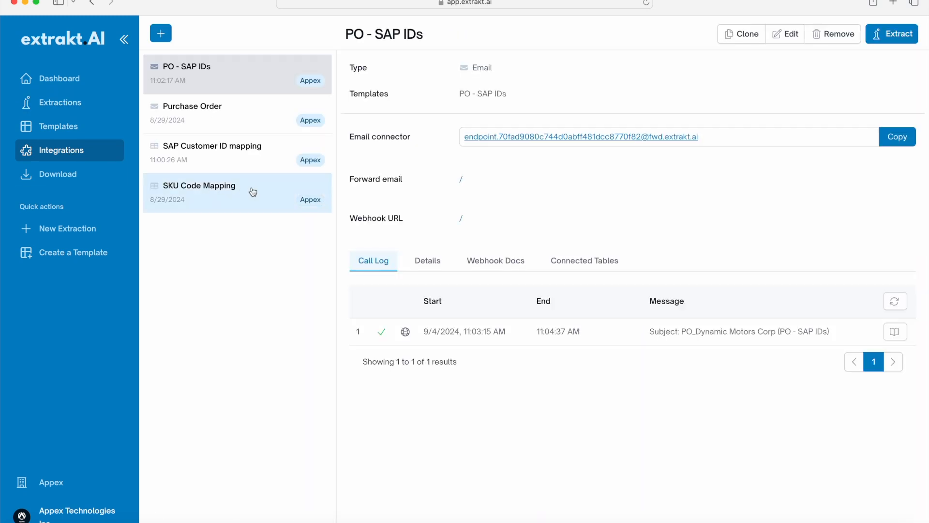
left_click(252, 157)
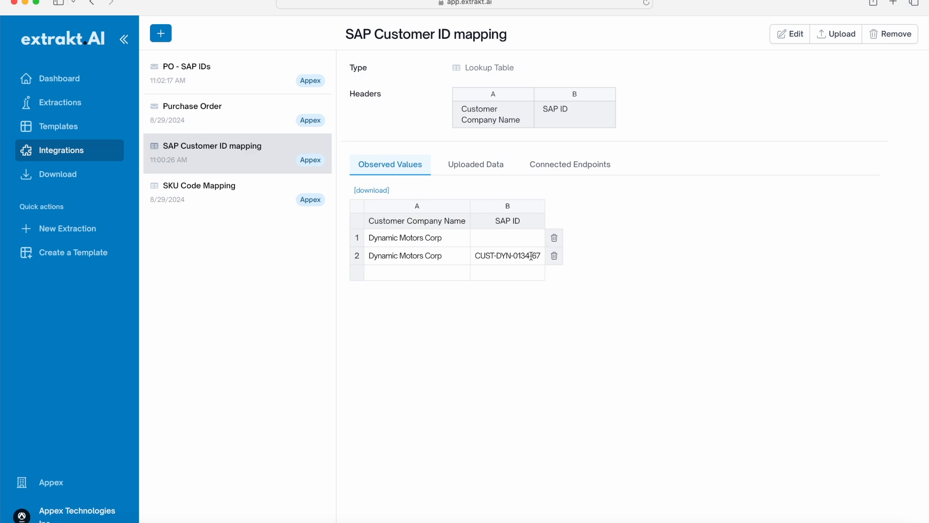
left_click(554, 238)
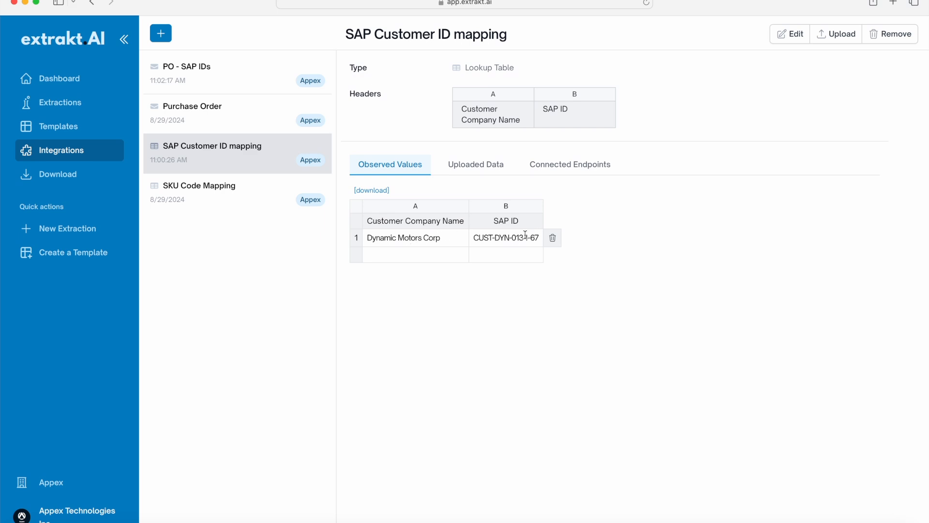
Start another extraction from the PO - SAP IDs integration and add the same six purchase order PDFs.
left_click(214, 87)
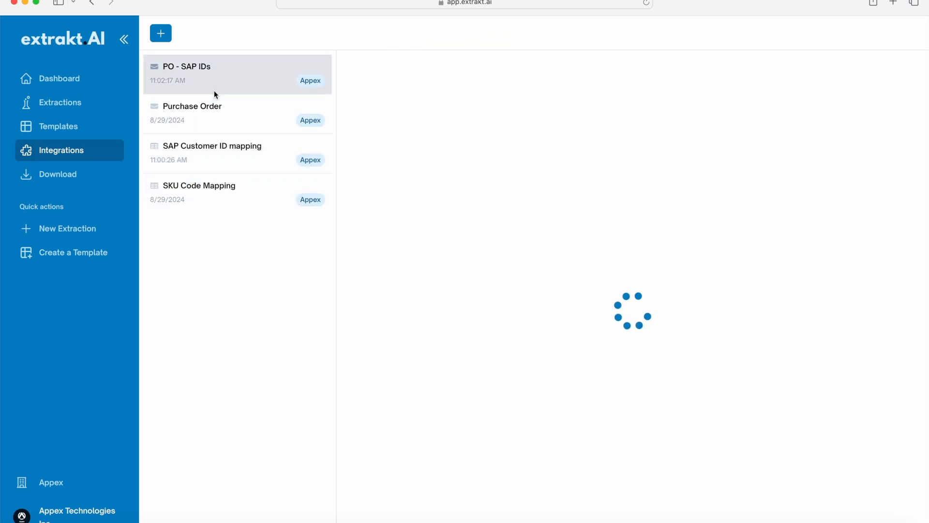
left_click(912, 41)
key("ctrl+Up")
left_click(458, 90)
left_click_drag(303, 172, 306, 118)
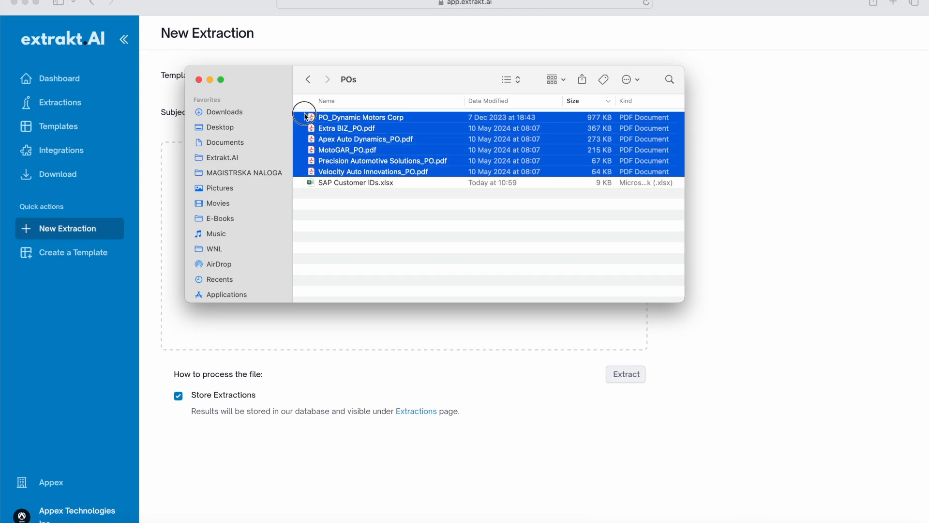
left_click_drag(328, 158, 260, 316)
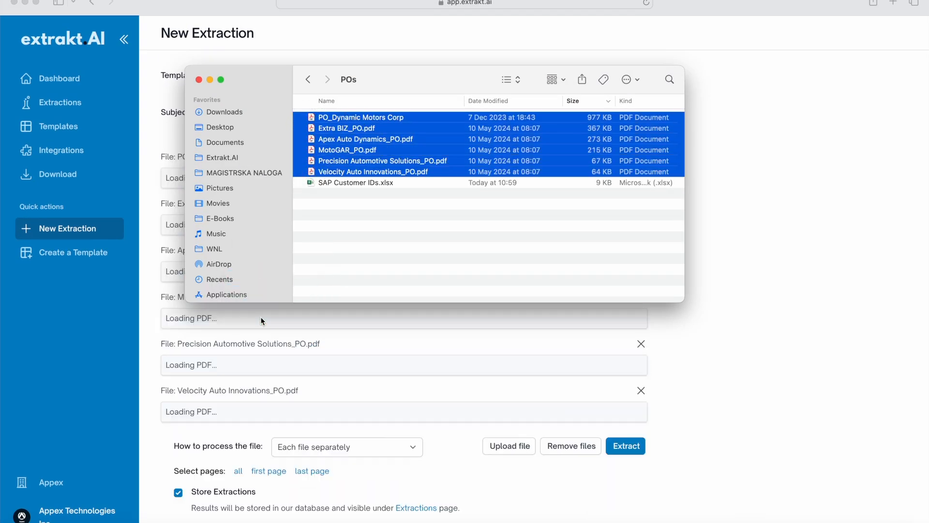
left_click(732, 336)
Set the file processing to All files/pages/sheets together and extract the purchase order data again.
scroll(730, 335, "down", 15)
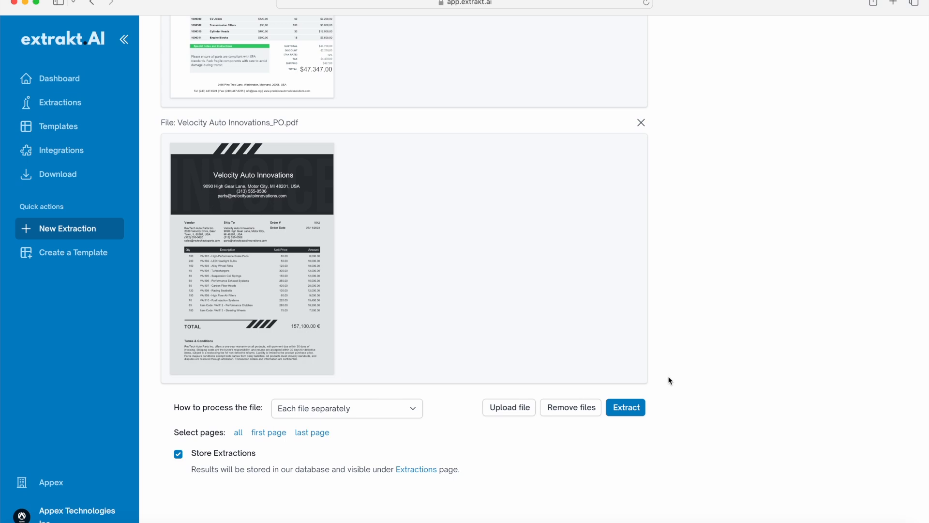
left_click(412, 408)
left_click(385, 394)
left_click(624, 408)
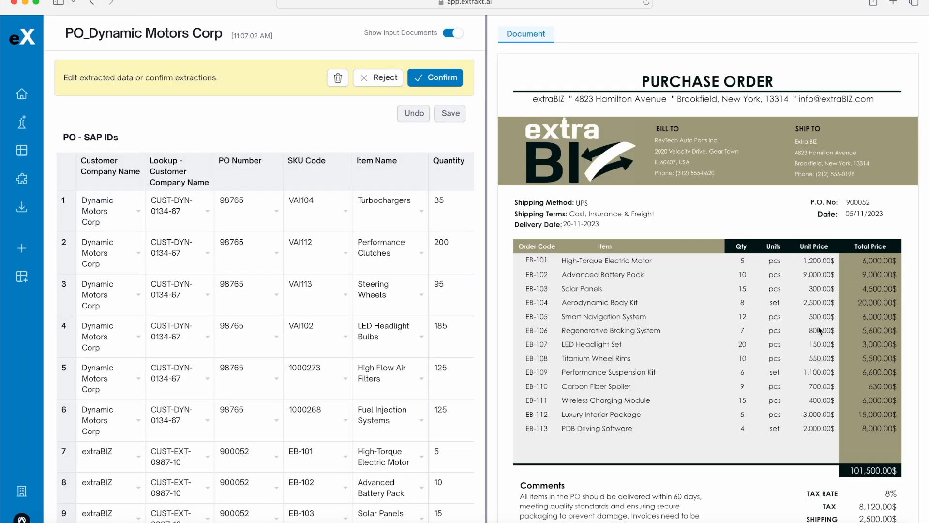
Check the SAP ID lookup values across the extracted rows and confirm the extraction.
scroll(173, 378, "down", 3)
left_click(173, 107)
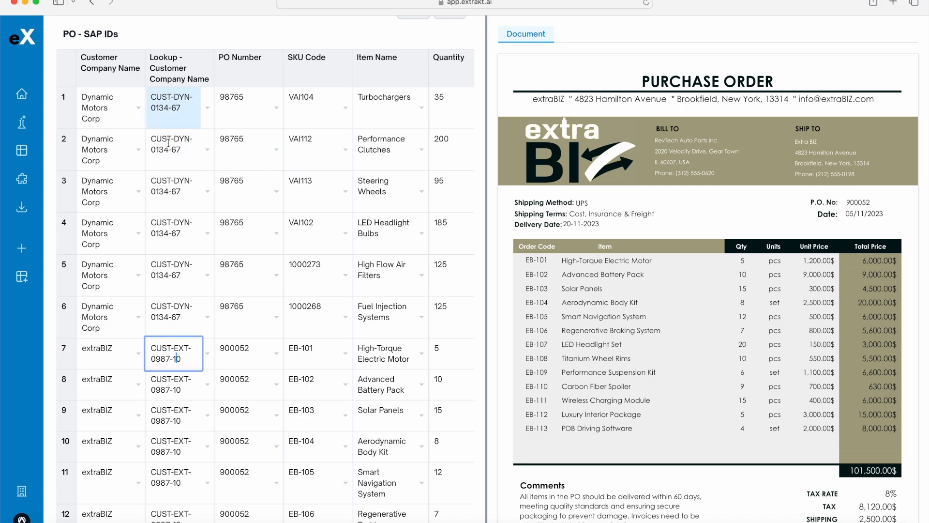
scroll(170, 232, "down", 20)
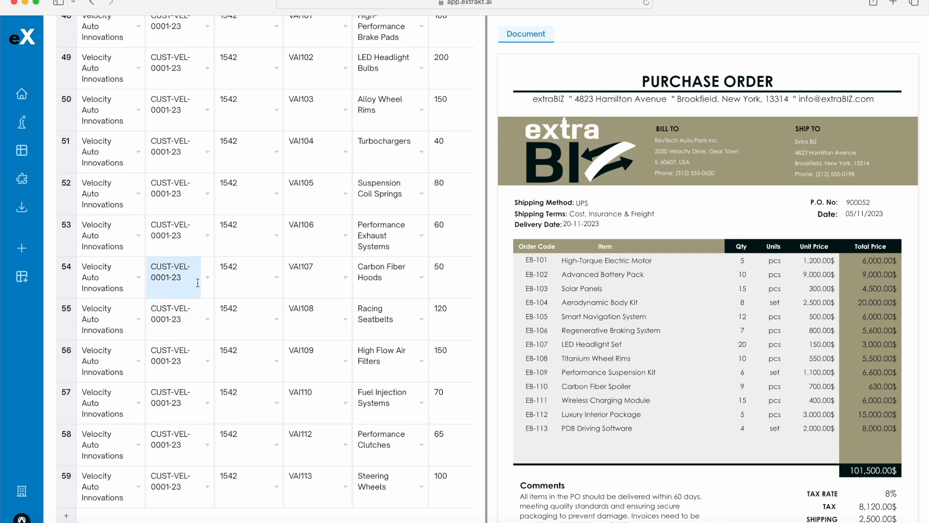
scroll(165, 339, "up", 20)
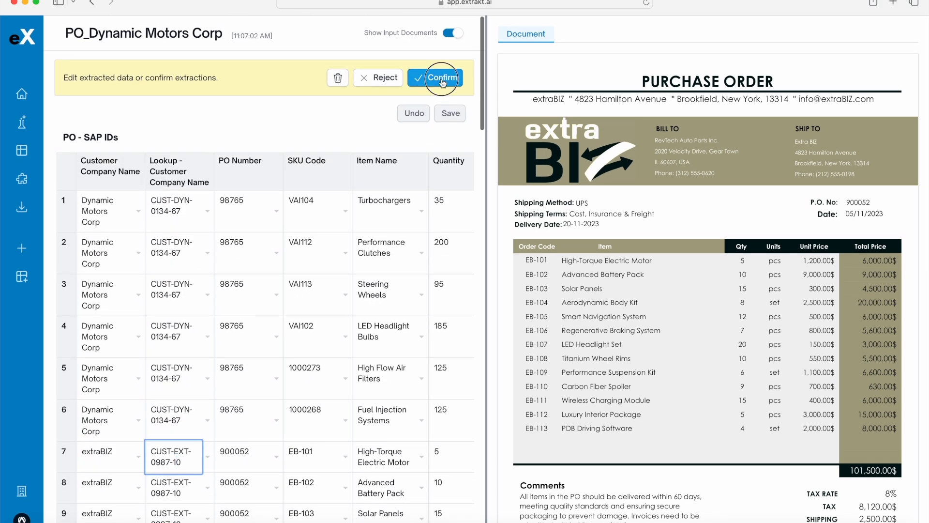
left_click(441, 79)
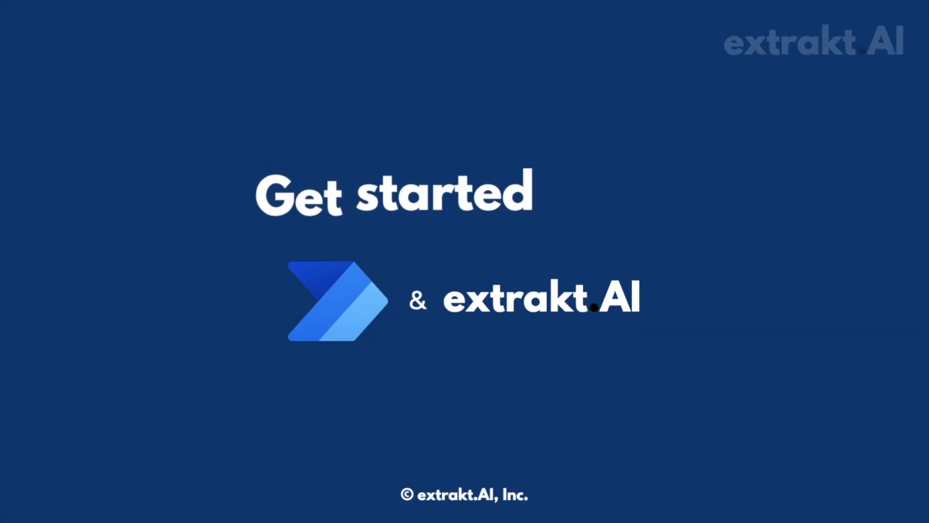